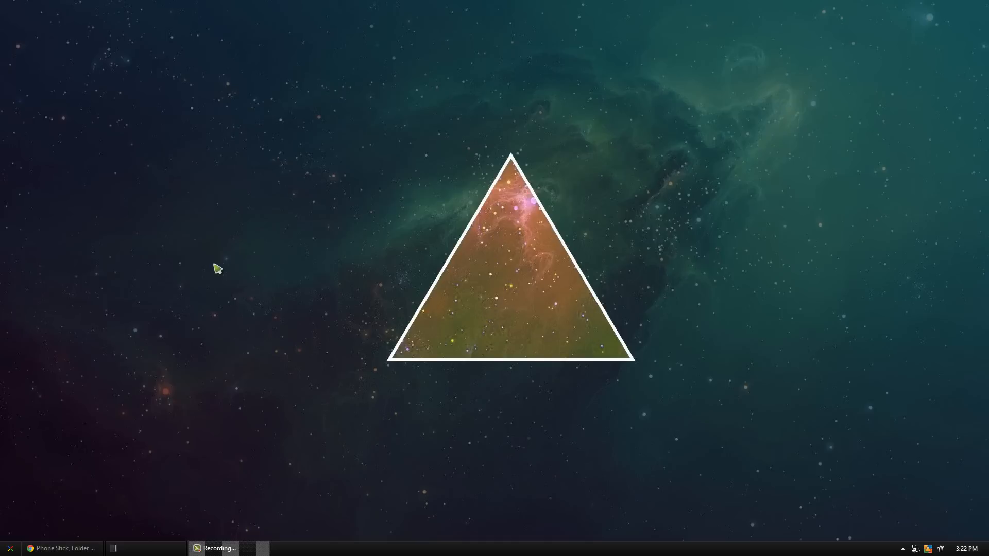
Restore the Chrome window showing the softorino.com products page.
left_click(61, 548)
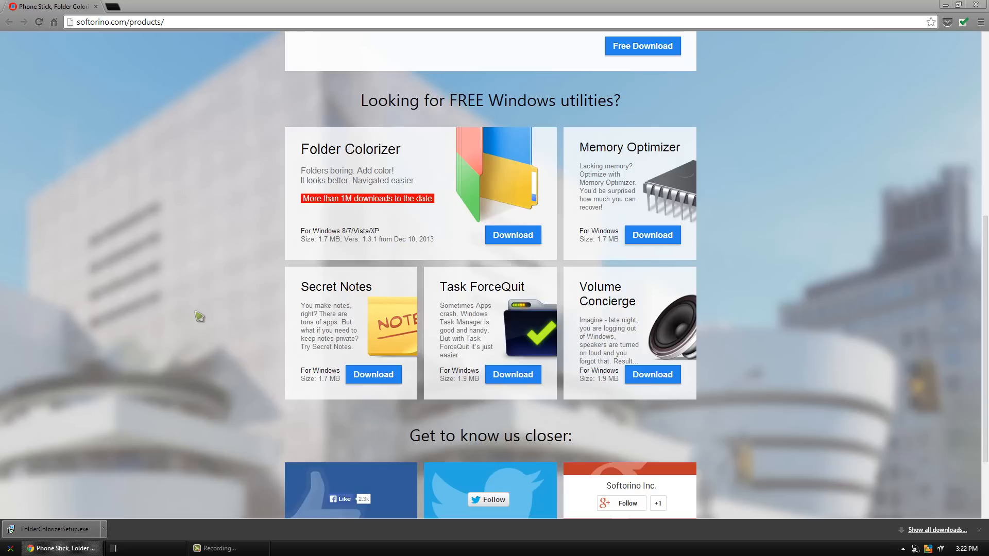
scroll(198, 316, "up", 1)
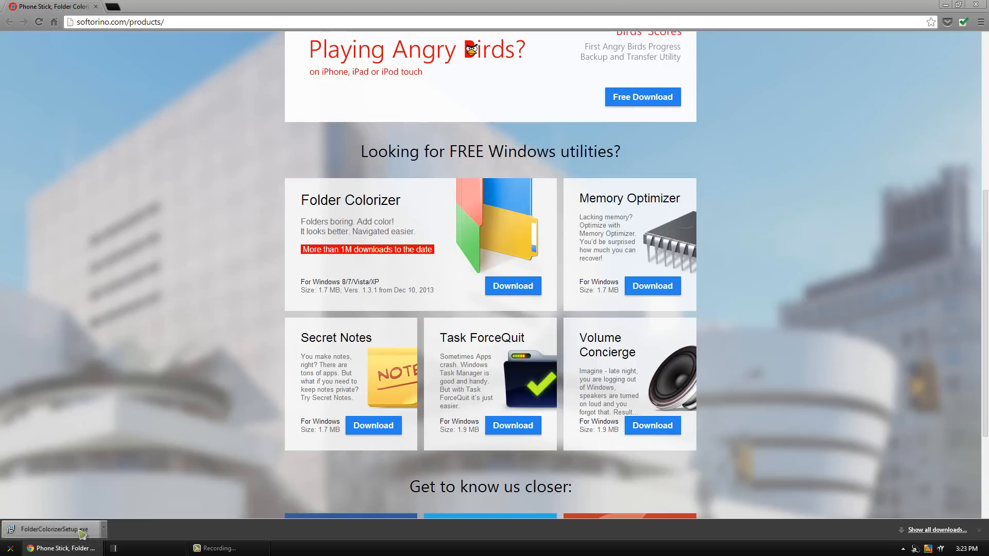
Launch FolderColorizerSetup.exe and accept the license agreement and privacy policy.
left_click(54, 529)
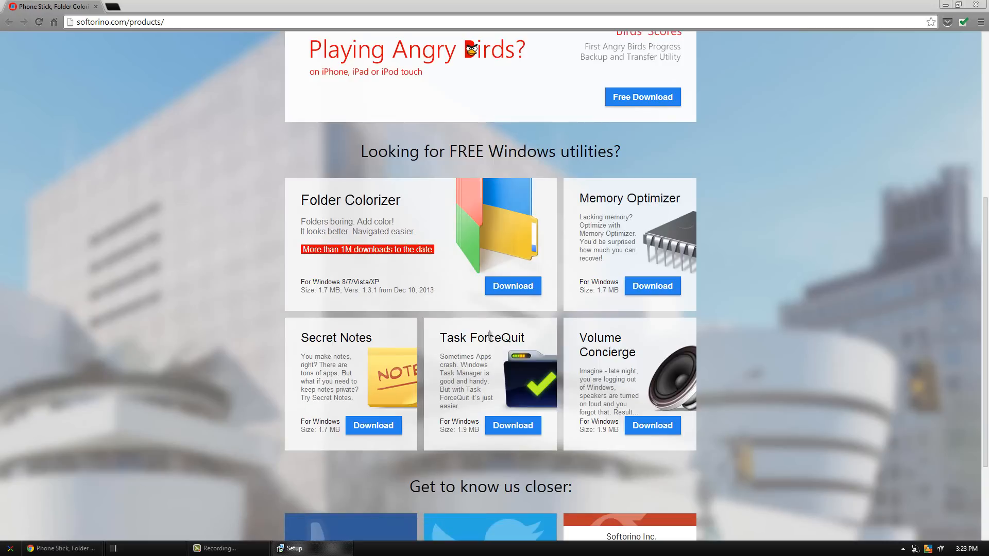
left_click(947, 6)
left_click(456, 327)
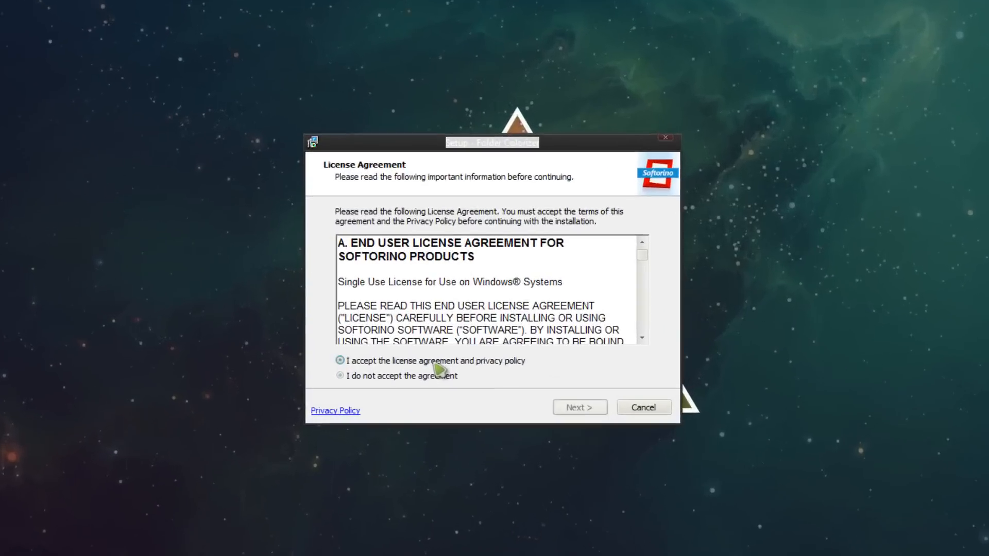
left_click(587, 467)
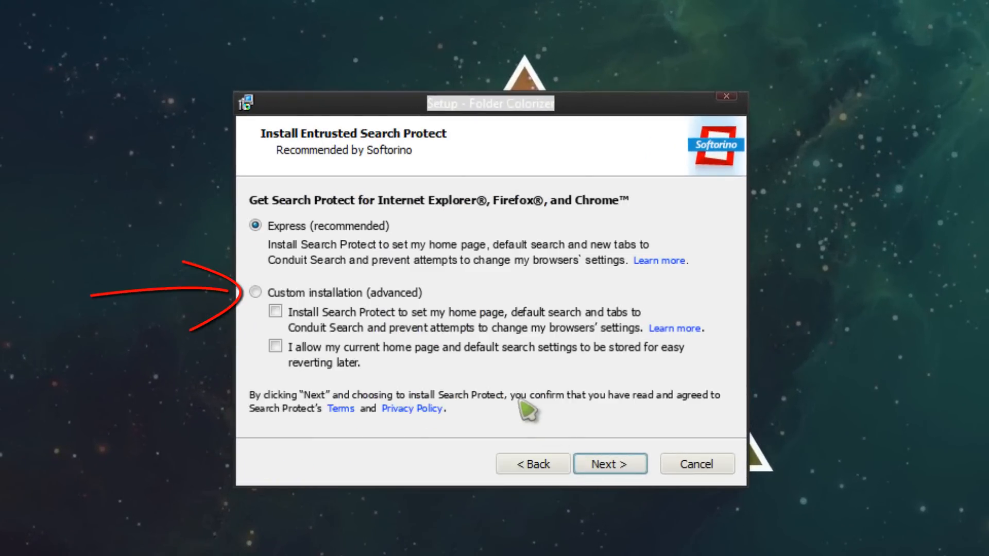
Choose Custom installation, decline Search Protect, and reach the install-folder options.
left_click(382, 293)
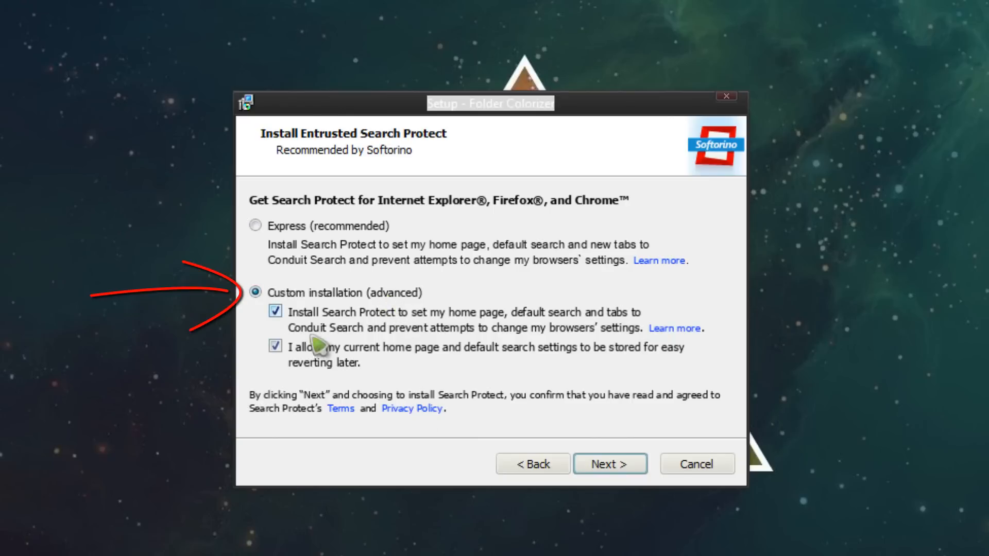
left_click(276, 312)
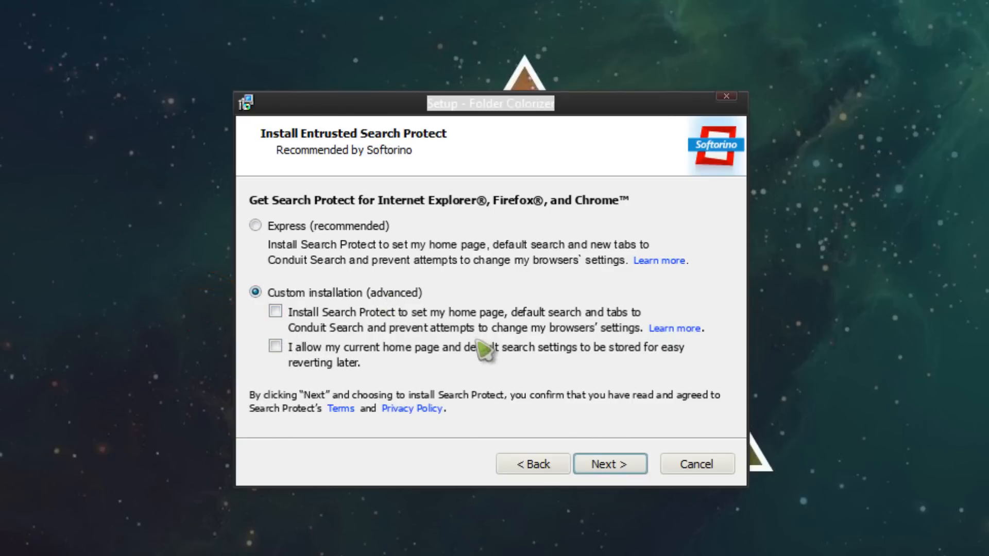
left_click(600, 471)
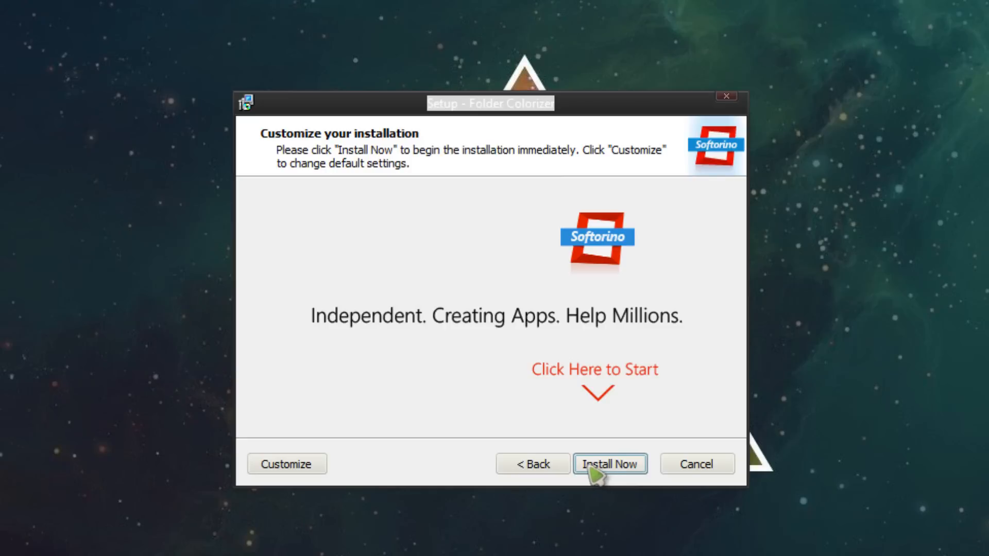
left_click(288, 465)
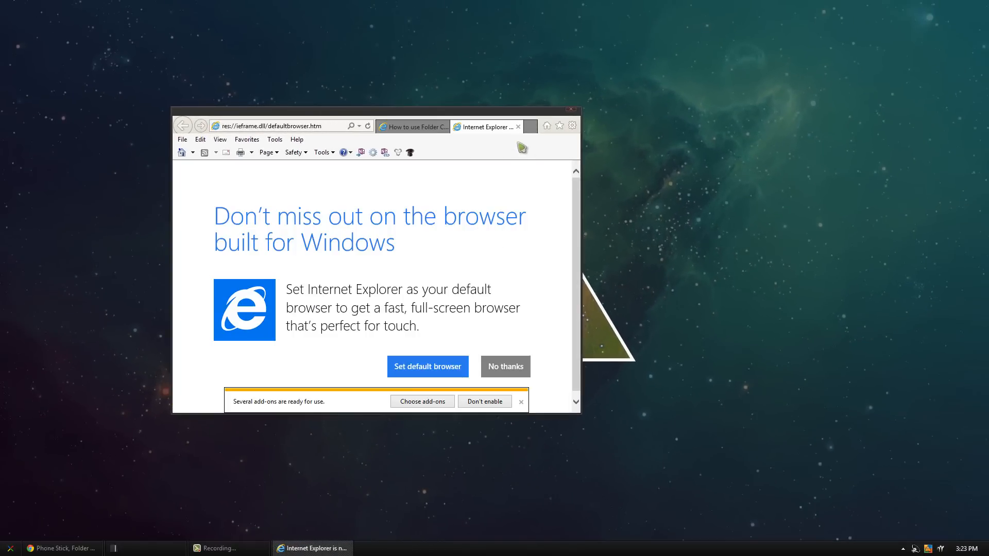
Dismiss the default-browser prompt, maximize the IE tutorial page, then close Internet Explorer.
left_click(521, 127)
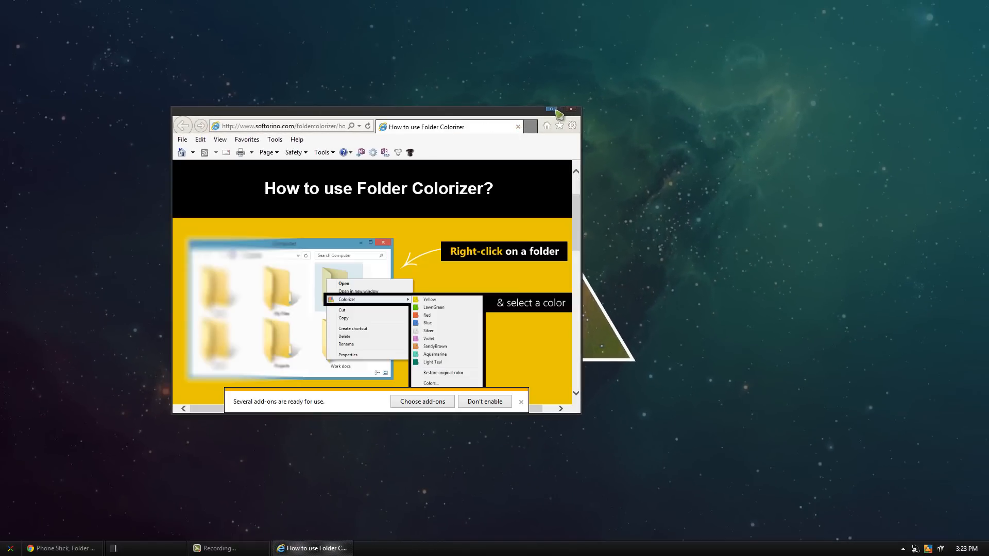
left_click(558, 111)
scroll(482, 264, "down", 2)
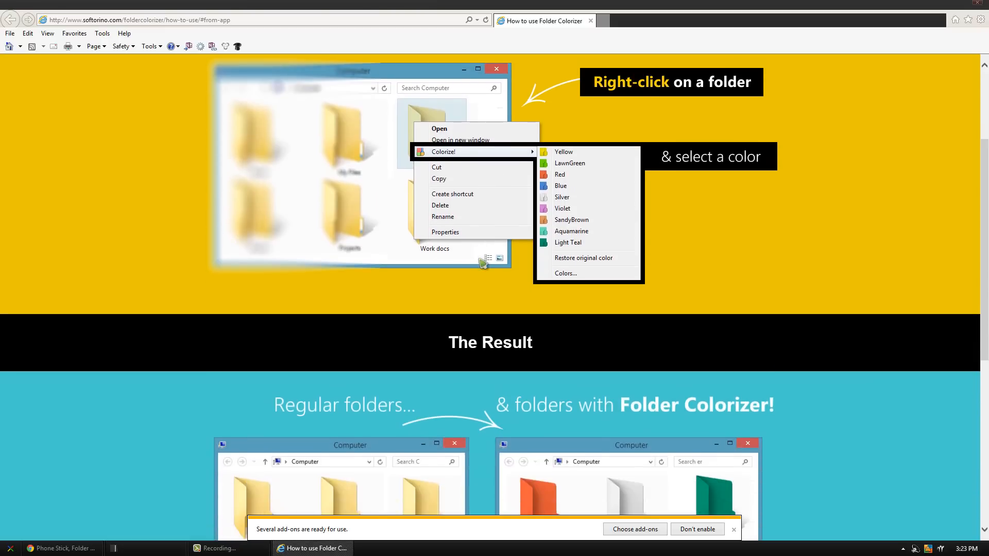
scroll(482, 265, "down", 1)
scroll(482, 264, "down", 2)
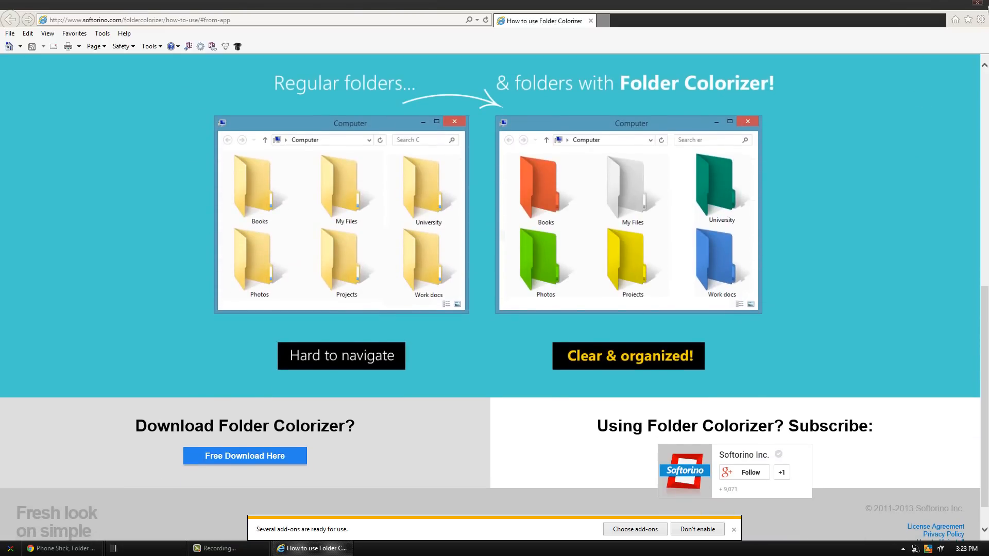
left_click(976, 4)
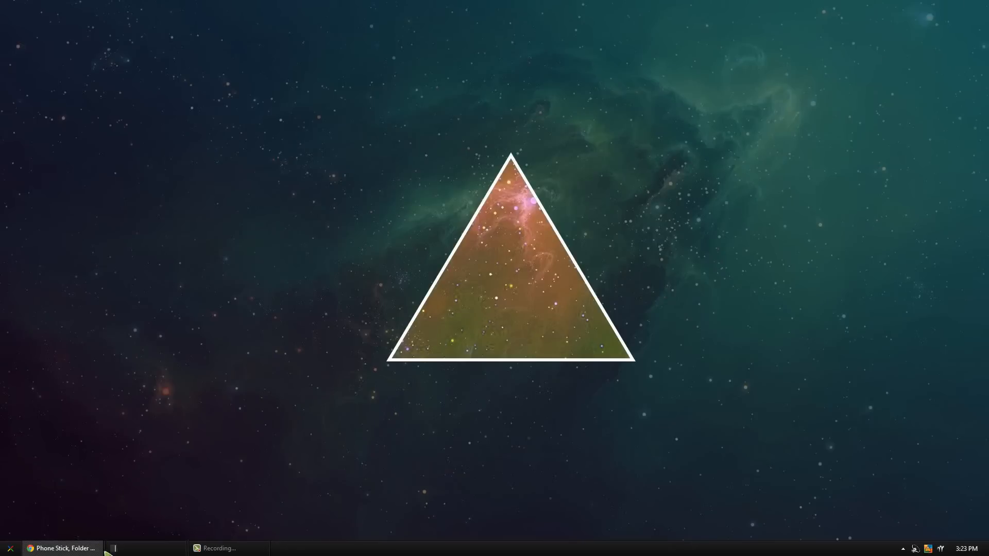
In the Test folder, tint New folder (2) LawnGreen via its Colorize! menu.
left_click(112, 549)
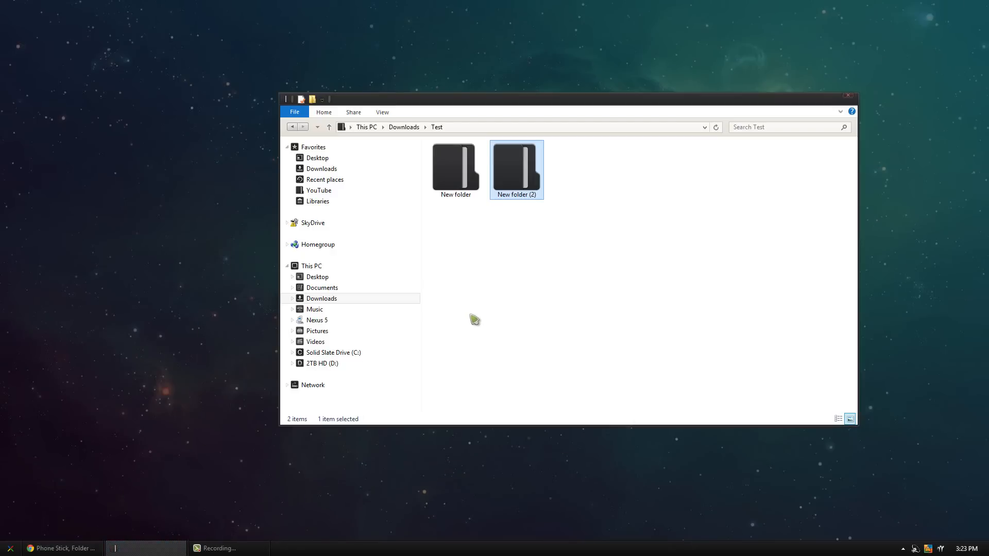
left_click(474, 319)
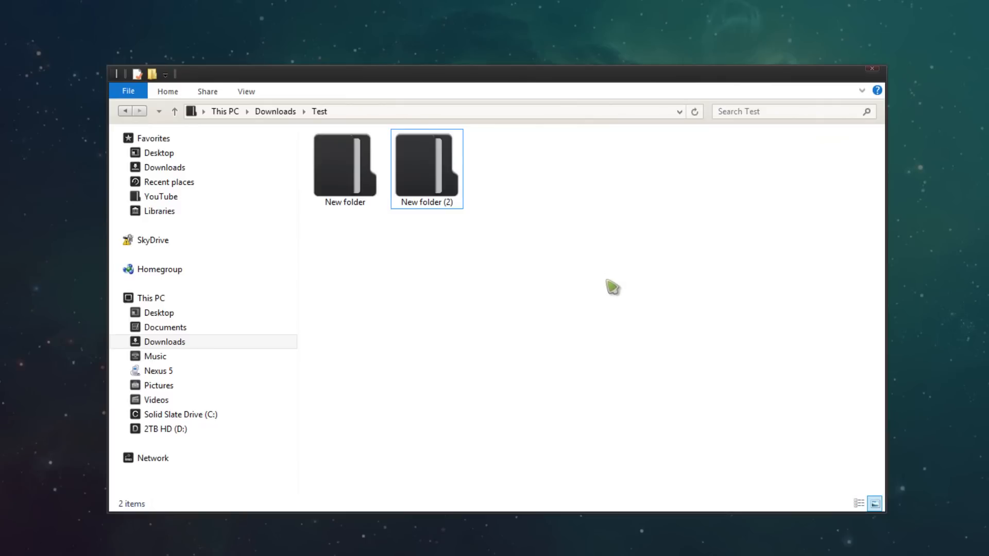
right_click(423, 186)
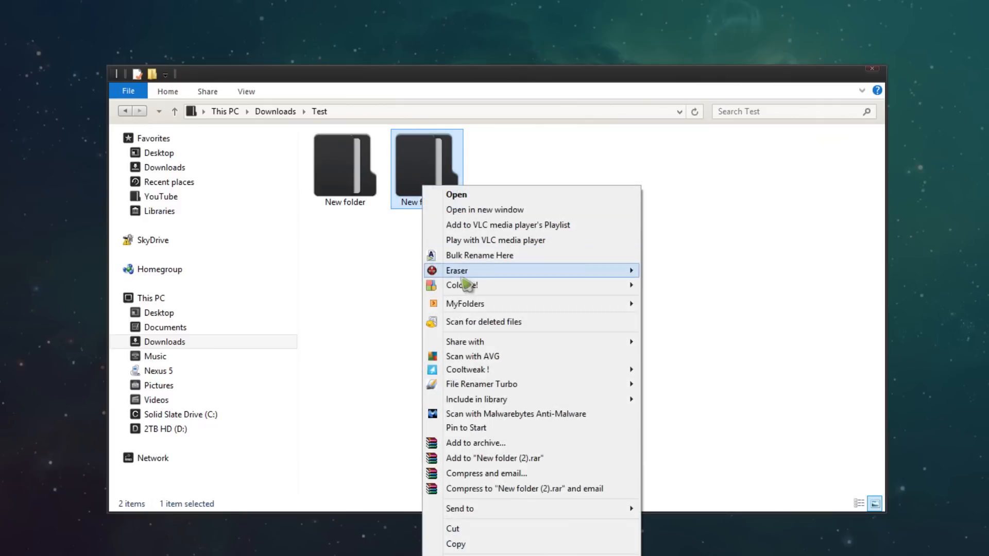
mouse_move(462, 286)
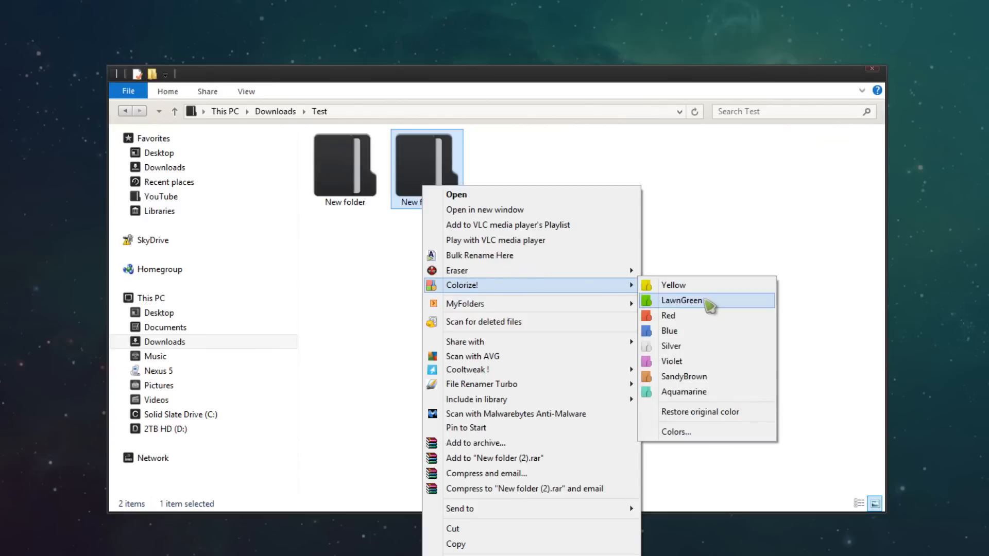
left_click(704, 302)
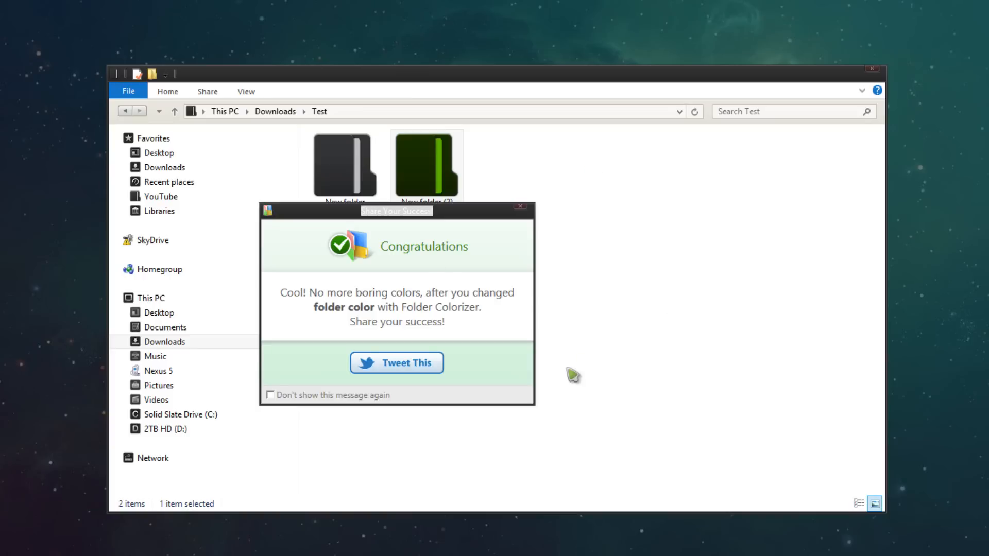
Tick 'Don't show this message again' and close the congratulations dialog.
left_click(270, 396)
left_click(522, 211)
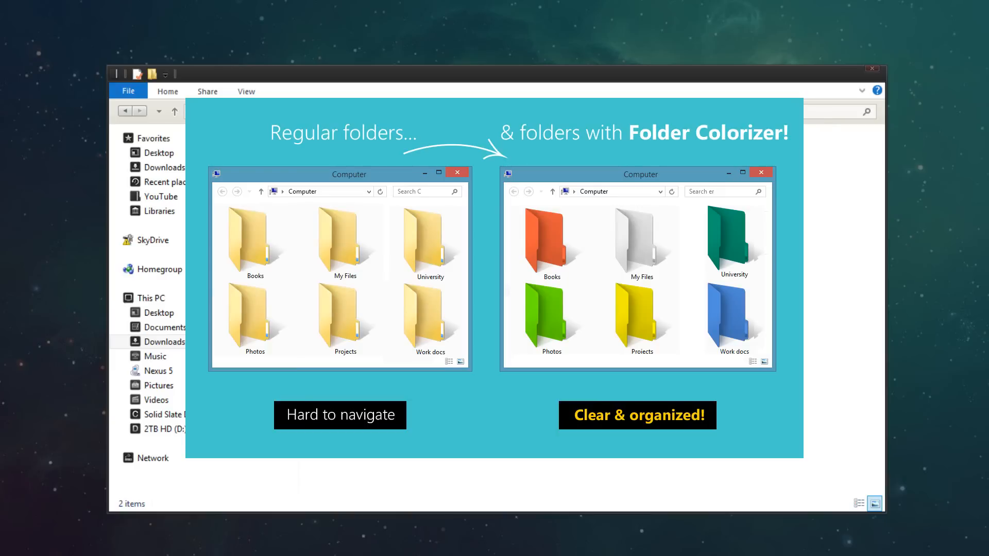
Open the Colors... palette manager from New folder (2) and pick a blue on the wheel.
right_click(438, 176)
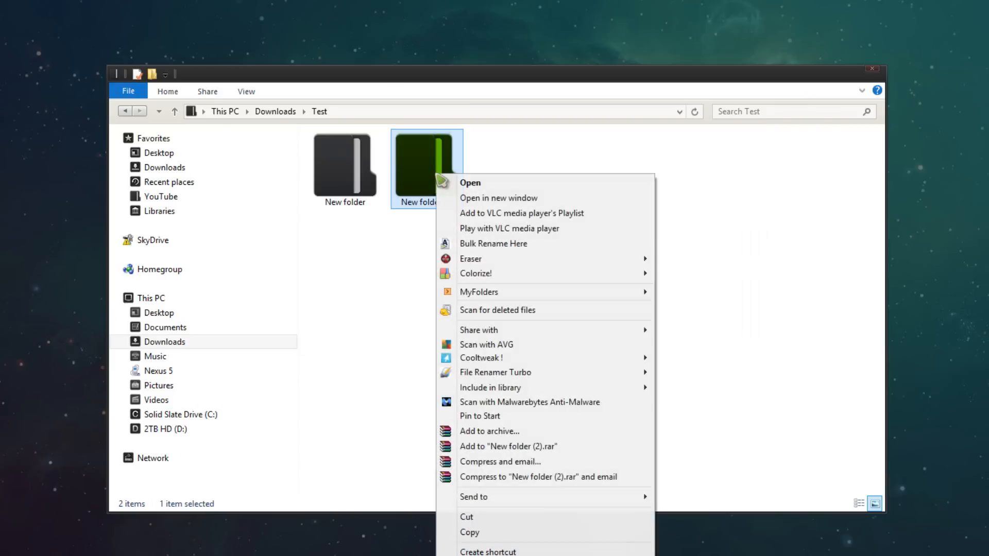
mouse_move(475, 273)
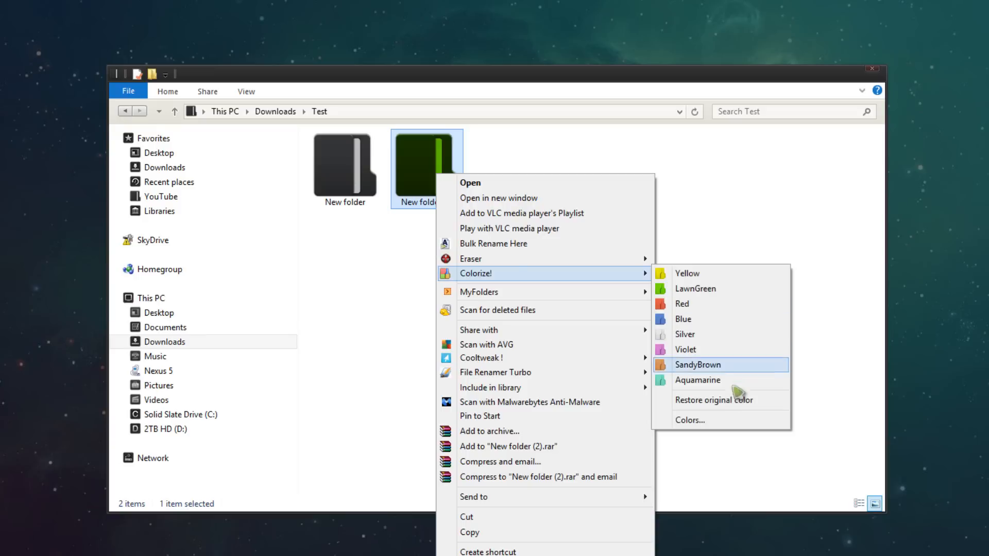
left_click(690, 421)
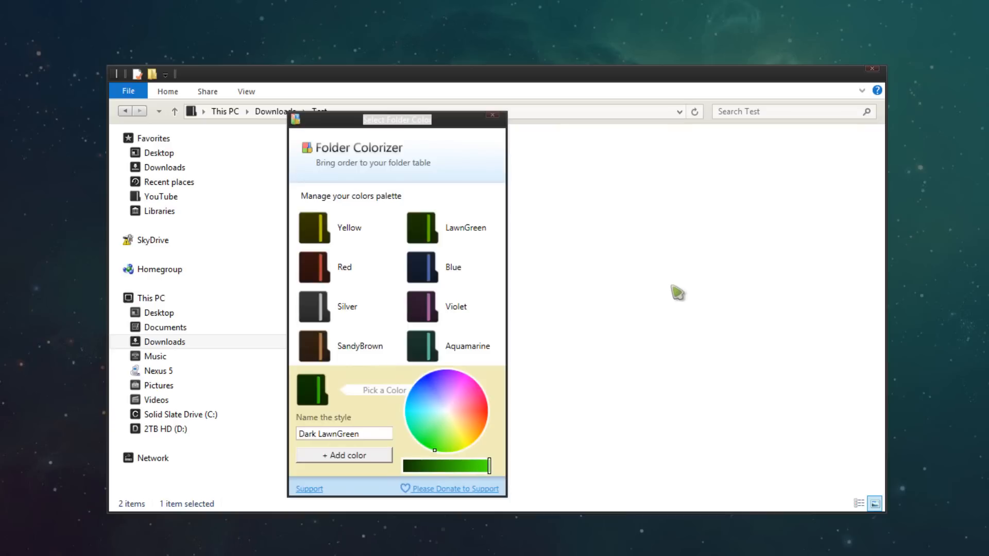
left_click(433, 441)
mouse_move(437, 445)
left_mouse_down()
mouse_move(454, 405)
mouse_move(444, 398)
mouse_move(424, 412)
left_mouse_up()
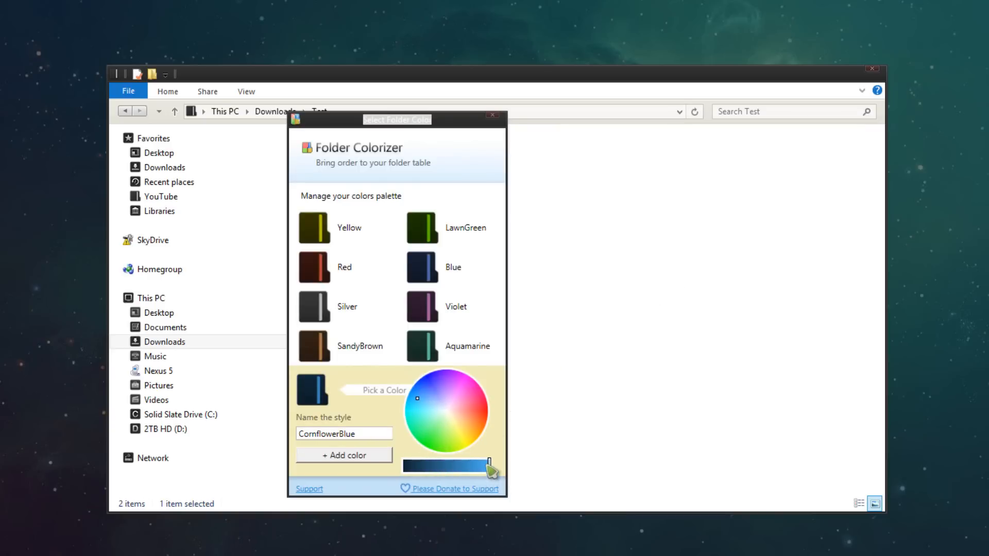
Darken the blue to a dark teal, add it to the palette, and close the manager.
left_click_drag(490, 466, 437, 467)
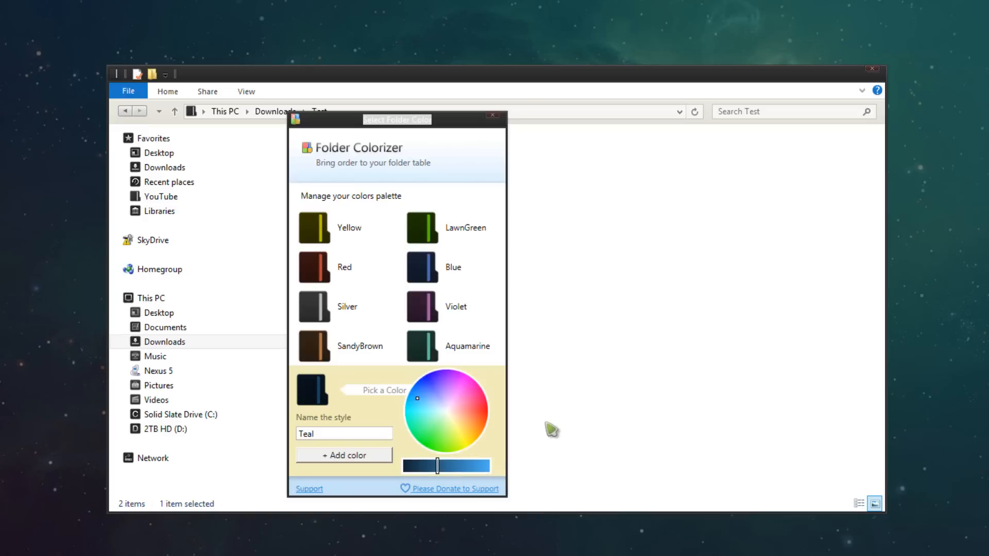
left_click(353, 459)
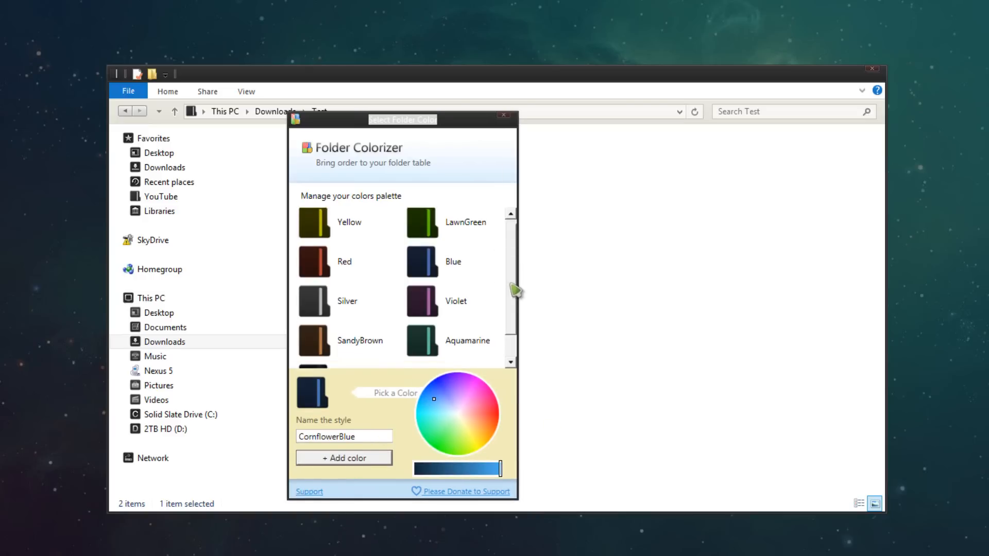
left_click_drag(513, 289, 513, 316)
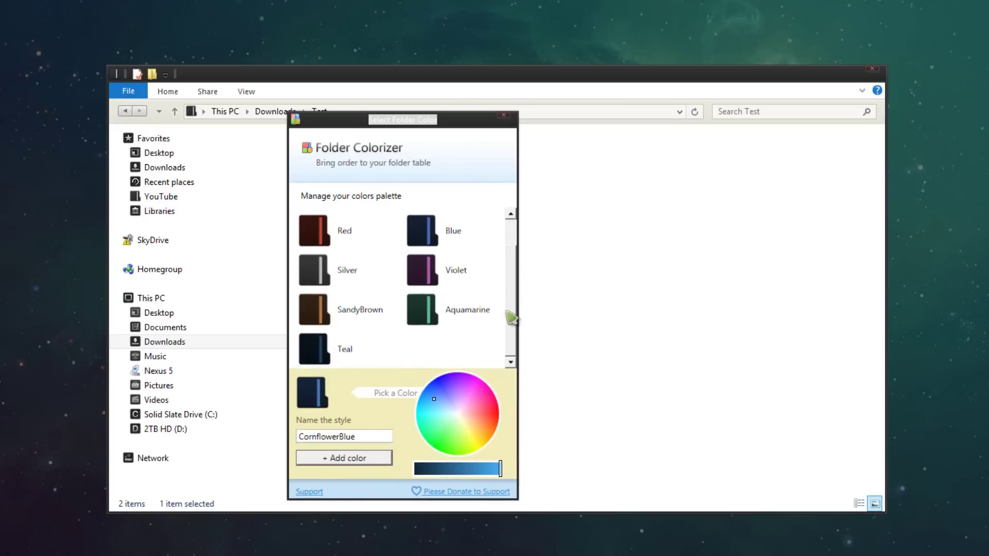
left_click(470, 293)
Apply the custom Teal colour to New folder and reposition the Explorer window.
left_click(344, 197)
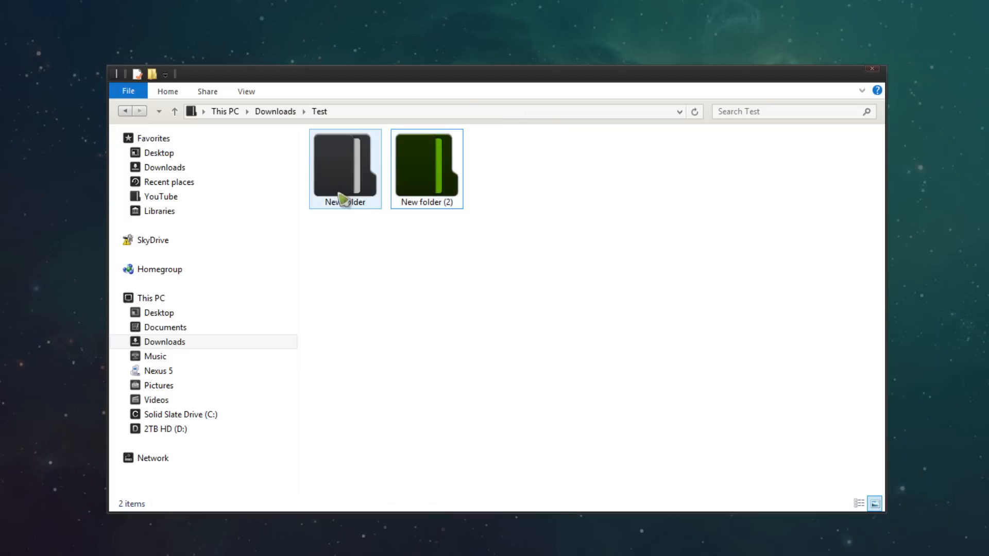
right_click(340, 195)
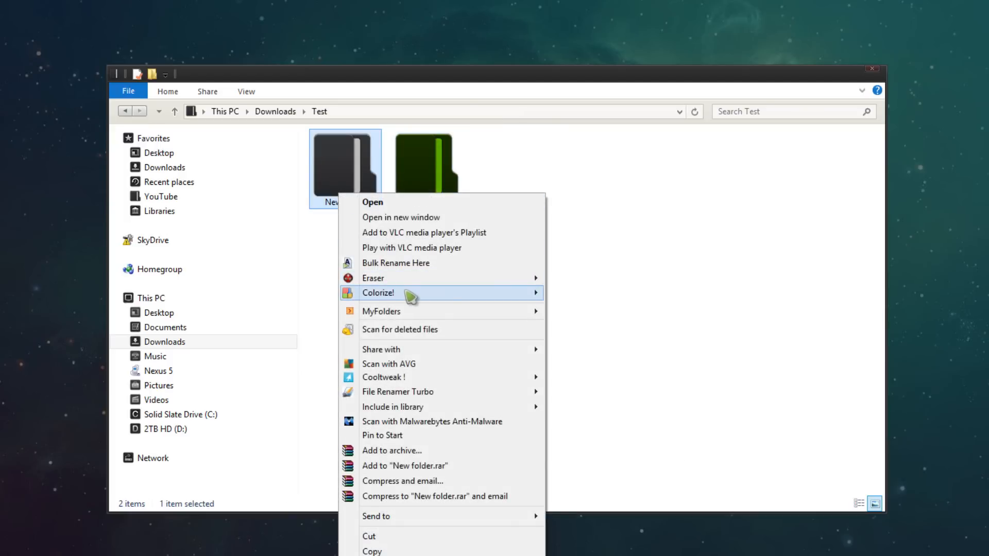
mouse_move(417, 292)
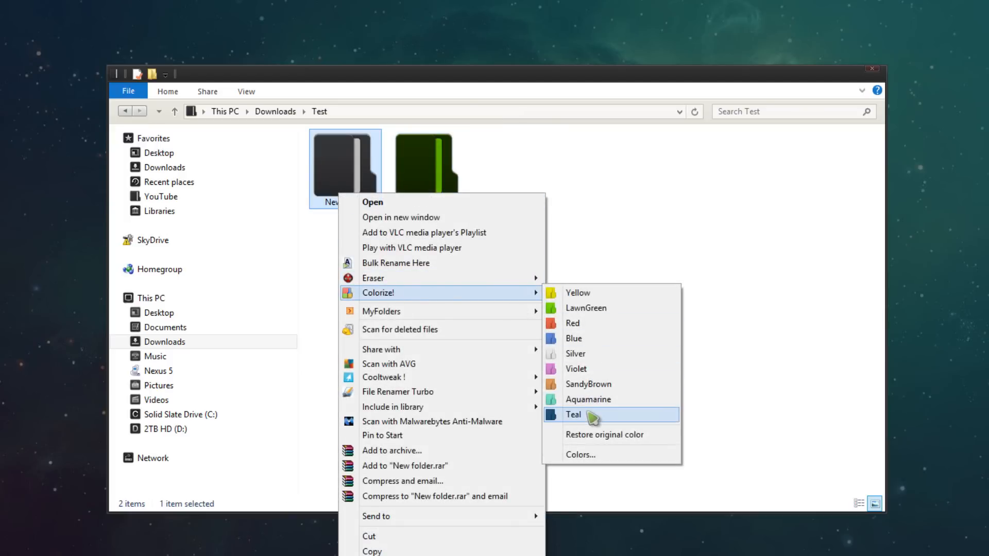
left_click(592, 418)
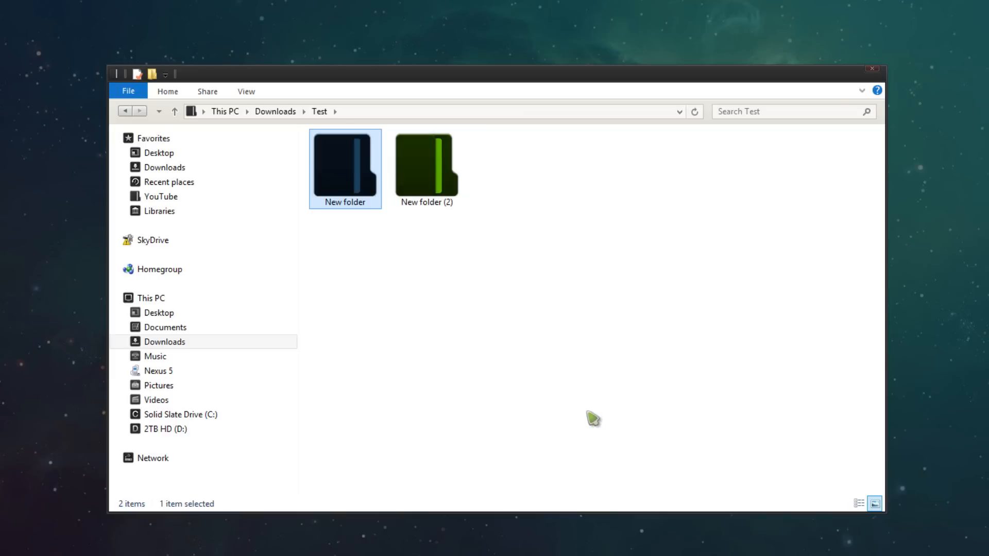
mouse_move(384, 74)
left_mouse_down()
mouse_move(345, 185)
mouse_move(343, 120)
left_mouse_up()
Delete the Teal entry from the Folder Colorizer palette via New folder's Colors... manager.
right_click(321, 183)
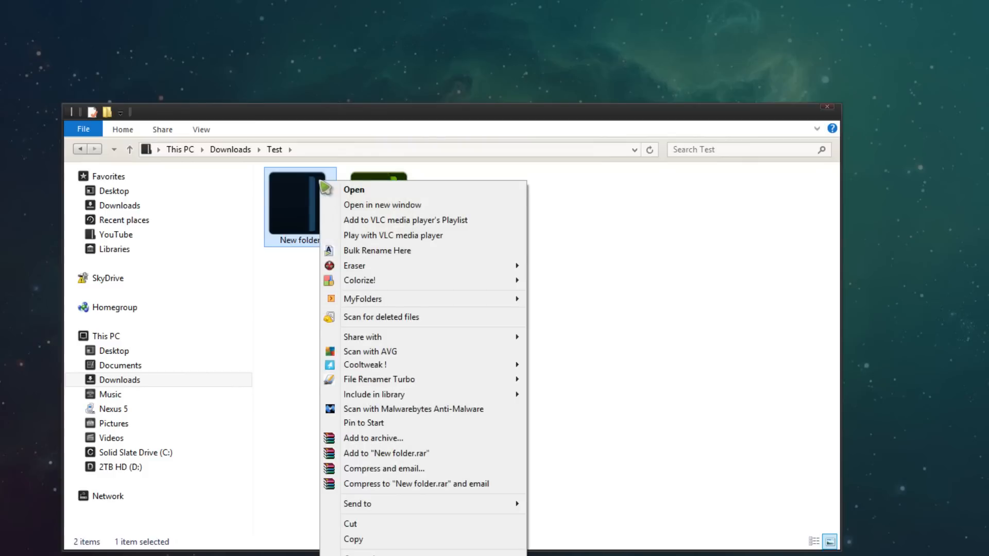
mouse_move(386, 280)
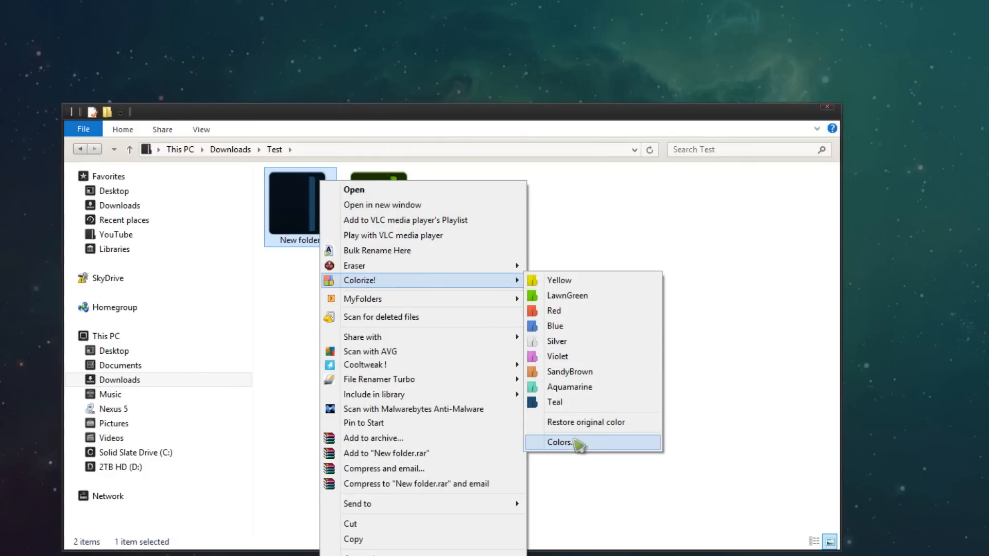
left_click(579, 443)
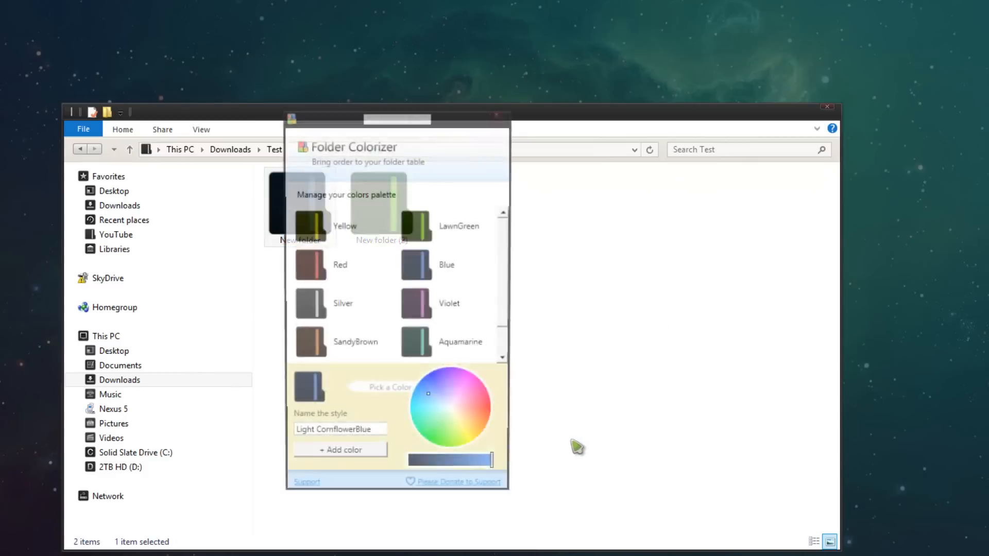
scroll(510, 284, "down", 2)
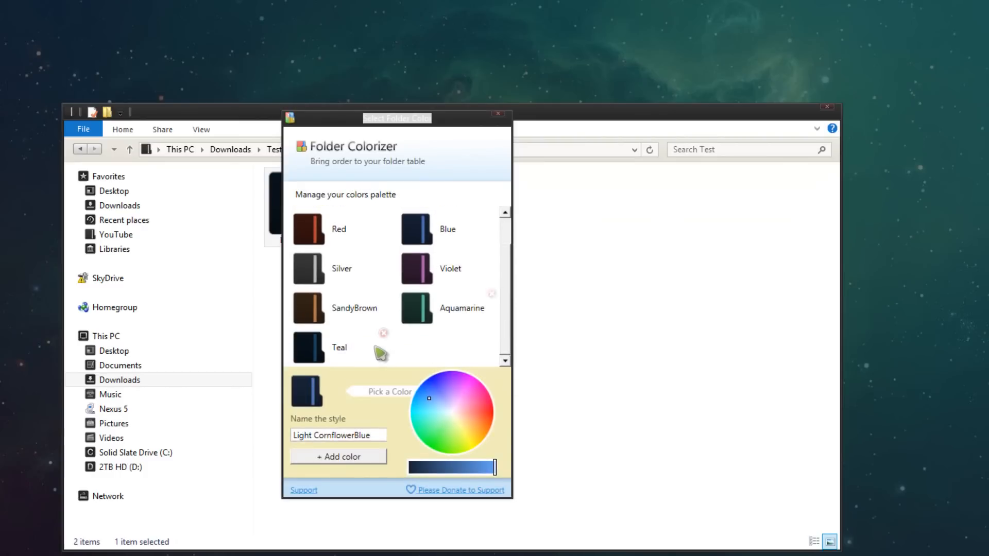
left_click(383, 333)
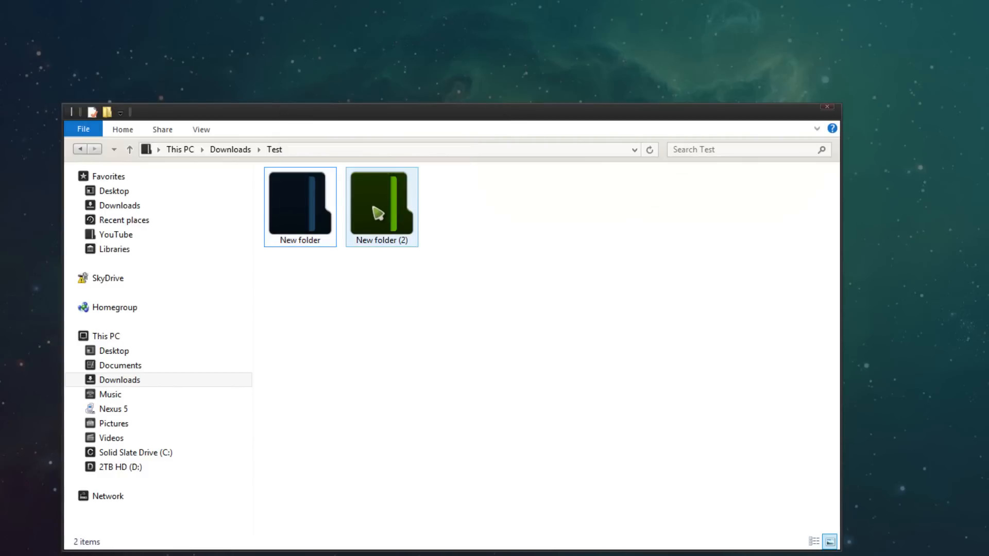
Restore New folder (2) to its original colour.
right_click(376, 209)
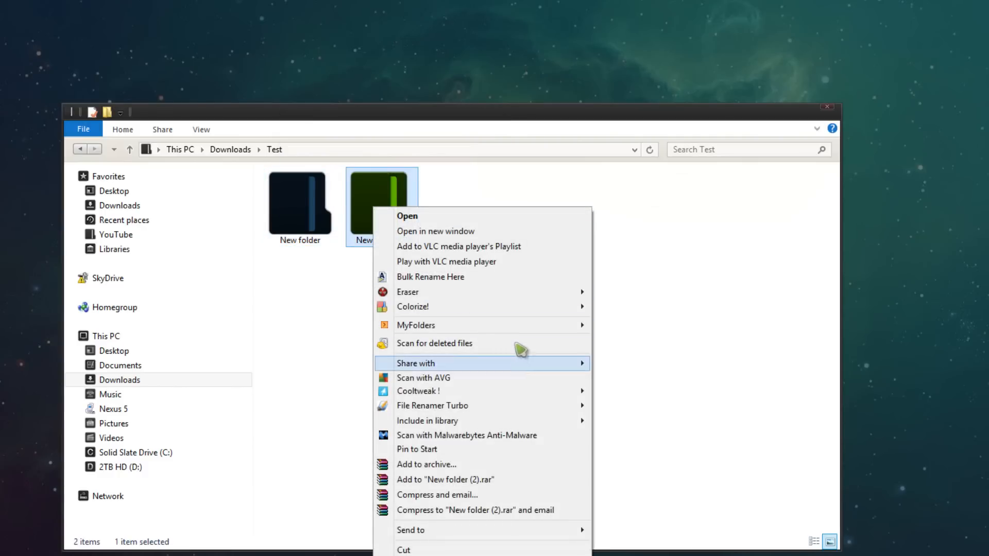
mouse_move(413, 307)
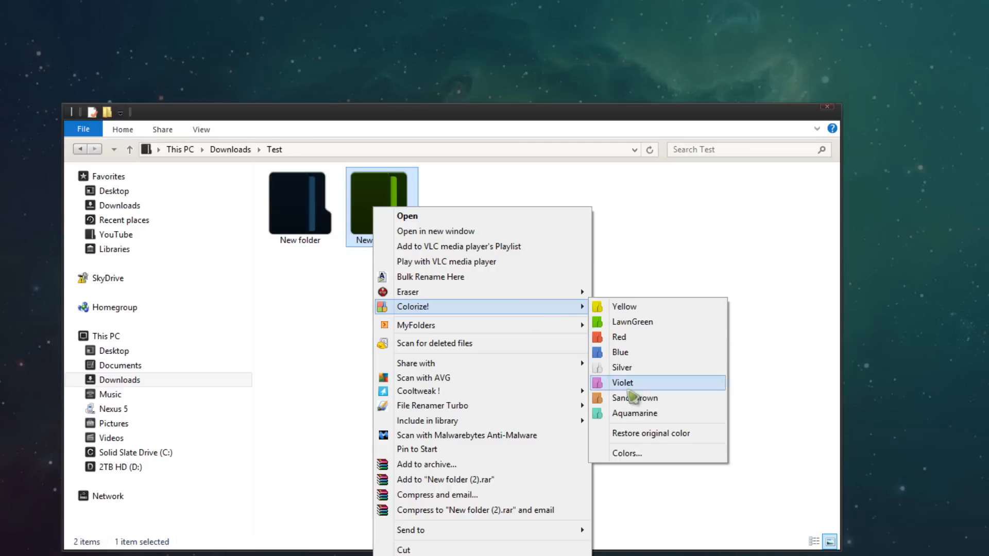
left_click(632, 432)
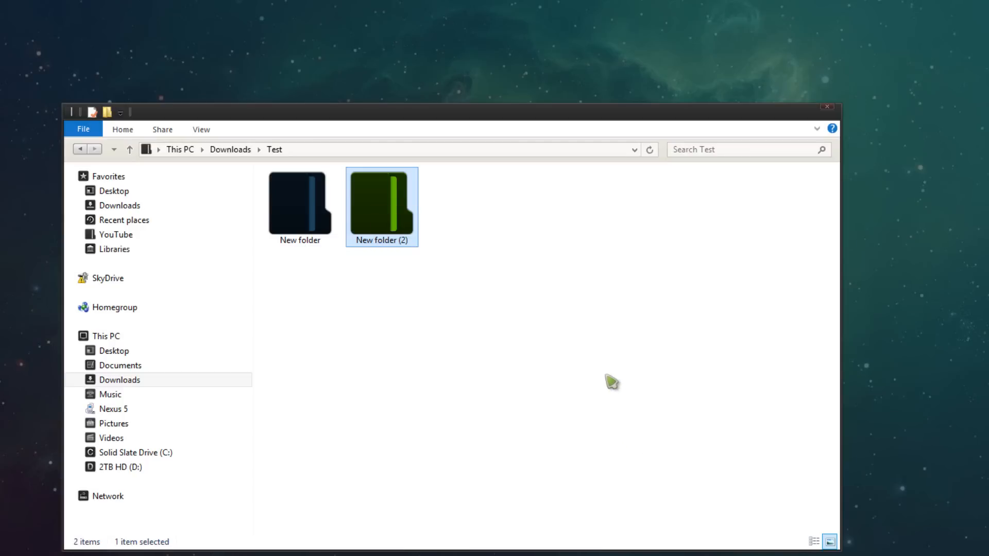